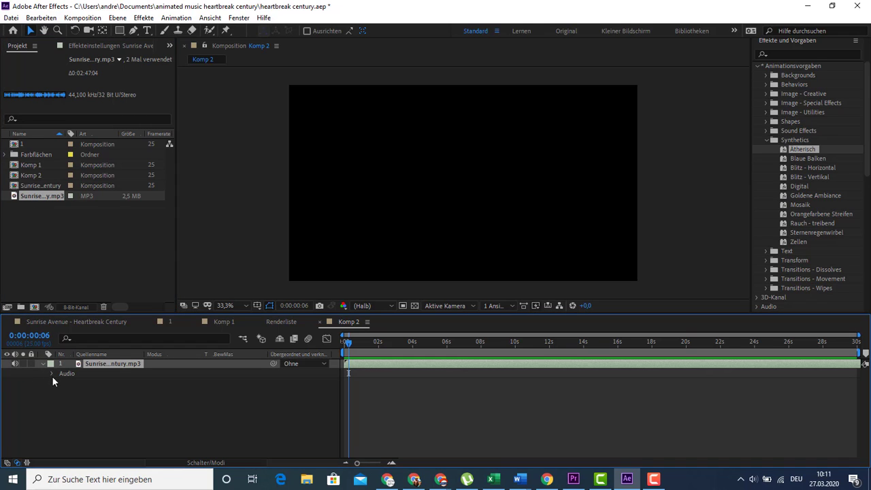
Step: Show the Sunrise mp3 layer's waveform, preview it, and start the audio about half a second later
{"action": "left_click", "coordinate": [52, 374]}
{"action": "left_click", "coordinate": [62, 392]}
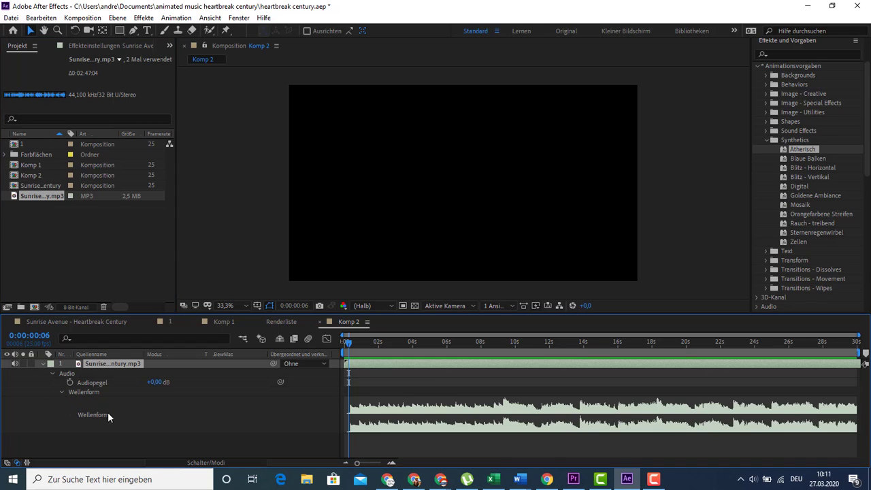
{"action": "left_click", "coordinate": [595, 414]}
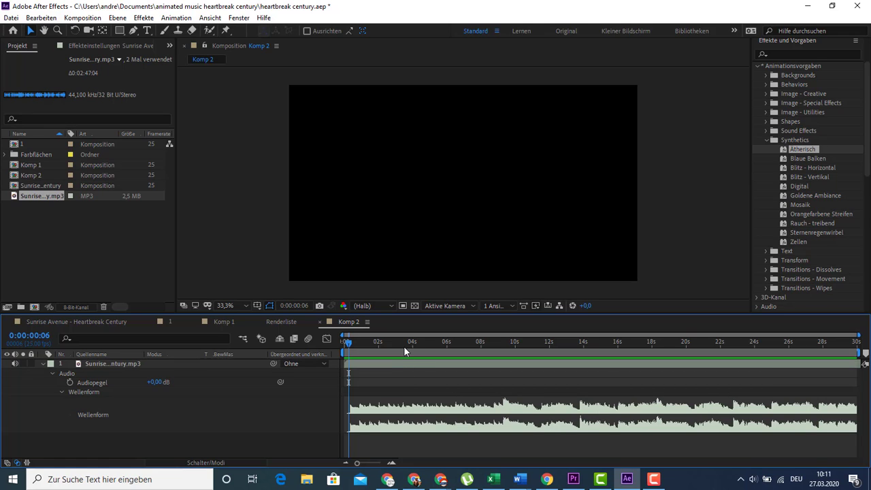
{"action": "key", "text": "space"}
{"action": "key", "text": "space"}
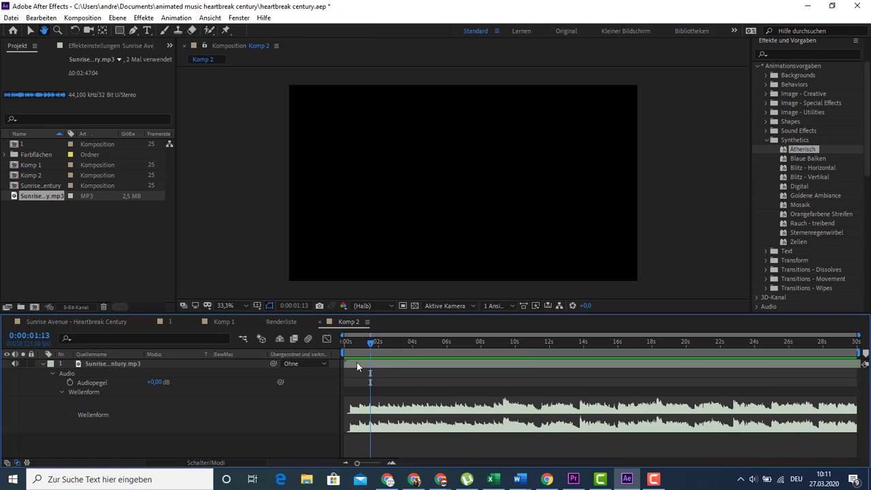
{"action": "mouse_move", "coordinate": [355, 365]}
{"action": "left_mouse_down"}
{"action": "mouse_move", "coordinate": [821, 388]}
{"action": "mouse_move", "coordinate": [425, 366]}
{"action": "left_mouse_up"}
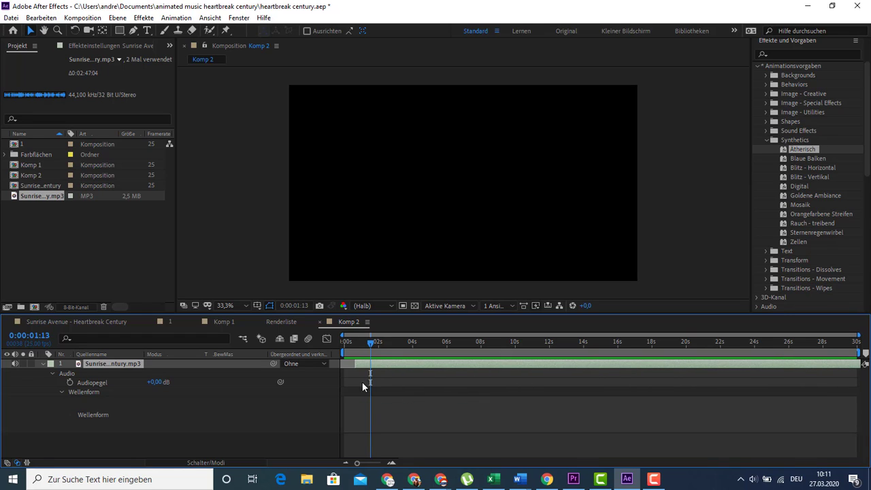
{"action": "left_click_drag", "start_coordinate": [371, 343], "coordinate": [354, 342]}
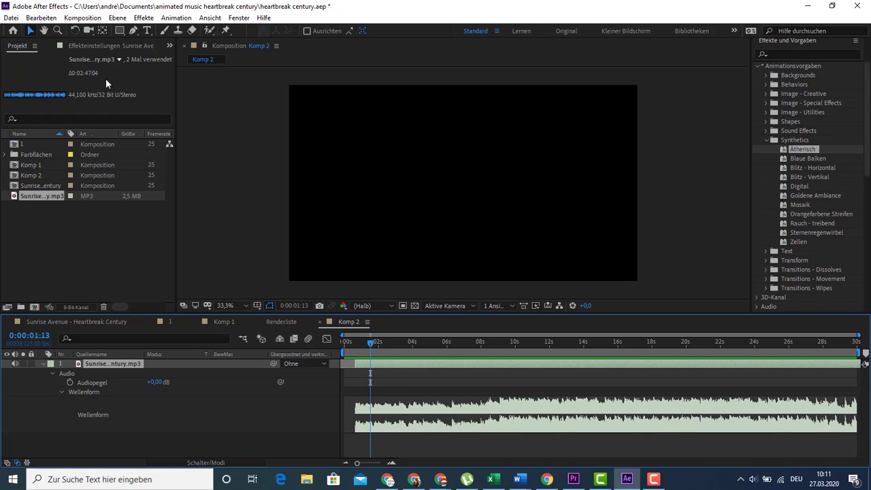
Step: Add a text line reading 'It's like we are stressing out' near the top of the comp
{"action": "left_click", "coordinate": [147, 30]}
{"action": "left_click", "coordinate": [310, 132]}
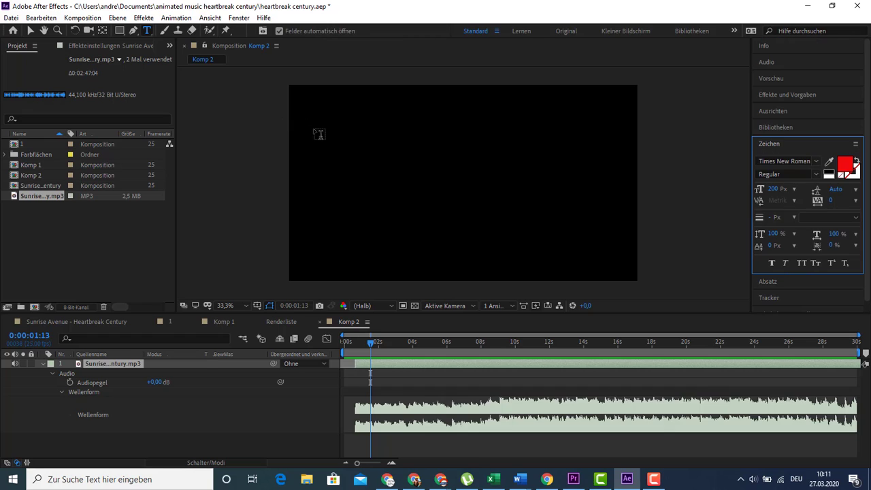
{"action": "type", "text": "I"}
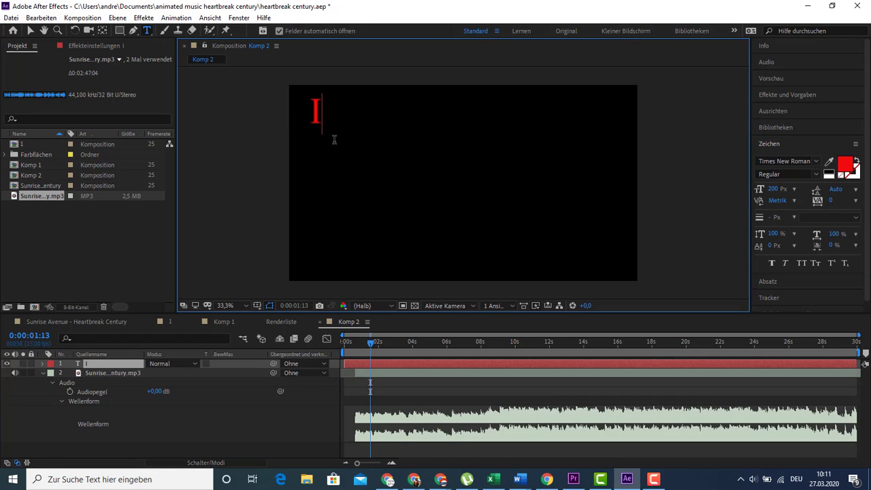
{"action": "type", "text": "ts li"}
{"action": "type", "text": "ke we ar"}
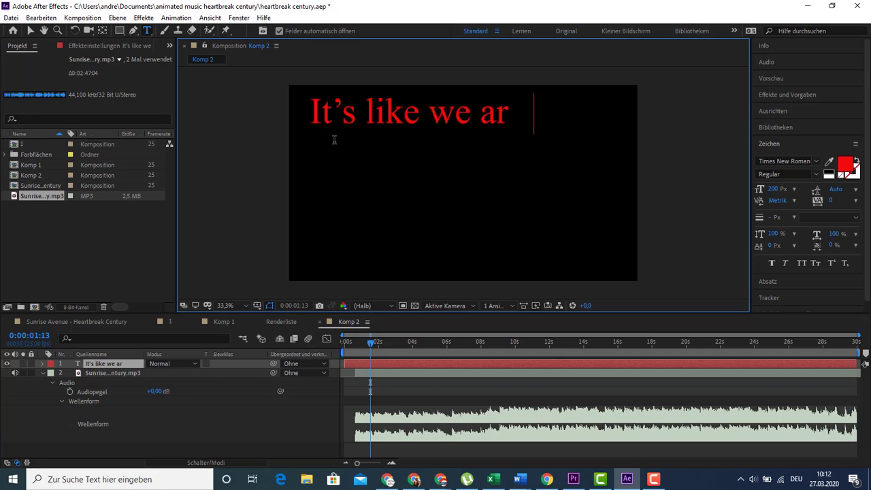
{"action": "type", "text": "e stres sing out"}
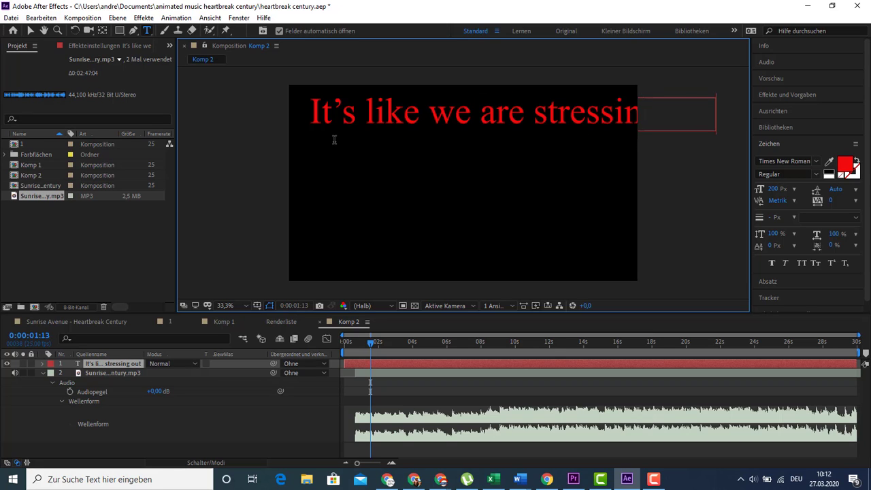
Step: Resize the lyric line to 128 px and preview it with the song from 0:00:02:18
{"action": "key", "text": "ctrl+a"}
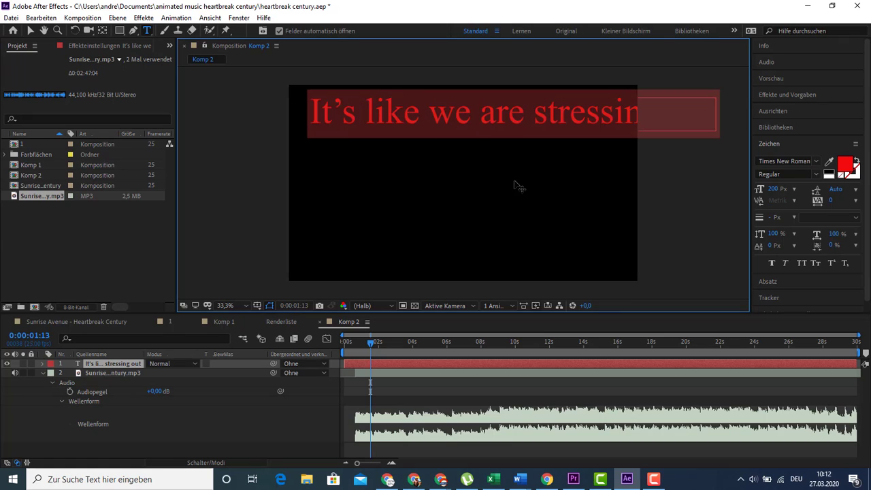
{"action": "mouse_move", "coordinate": [774, 234]}
{"action": "left_mouse_down"}
{"action": "mouse_move", "coordinate": [741, 236]}
{"action": "mouse_move", "coordinate": [781, 231]}
{"action": "left_mouse_up"}
{"action": "left_click_drag", "start_coordinate": [777, 193], "coordinate": [735, 197]}
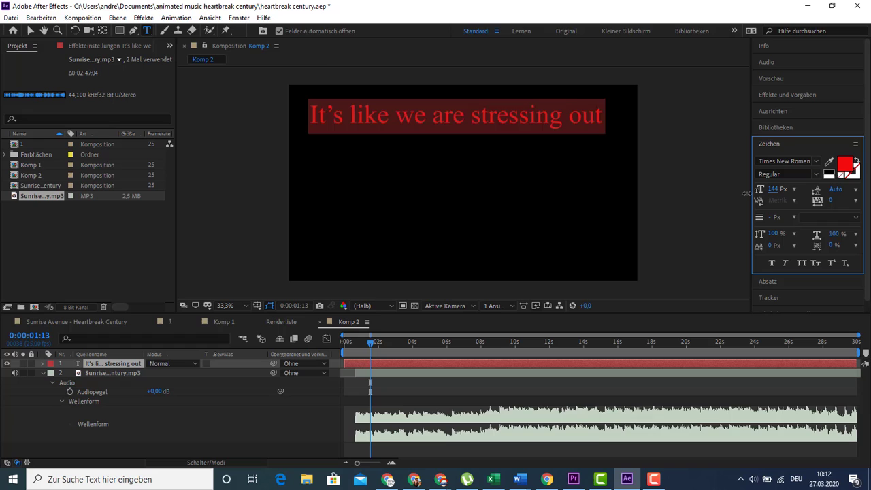
{"action": "left_click", "coordinate": [589, 130]}
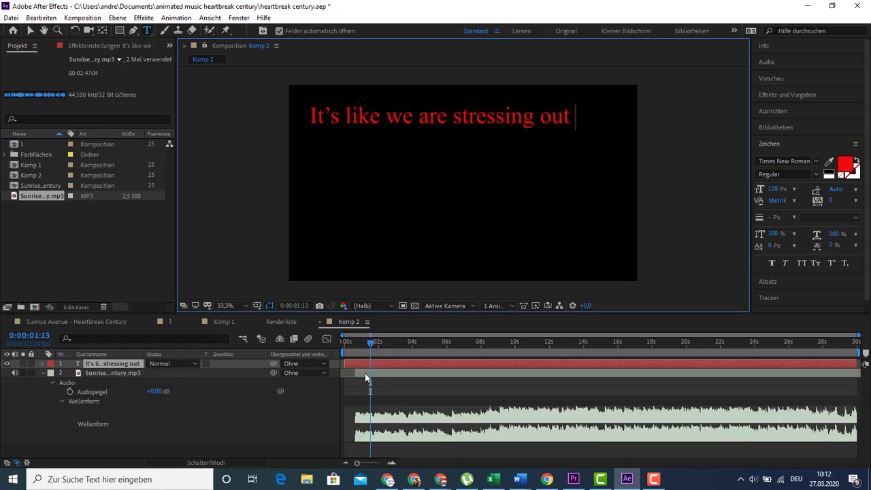
{"action": "left_click", "coordinate": [390, 344]}
{"action": "key", "text": "space"}
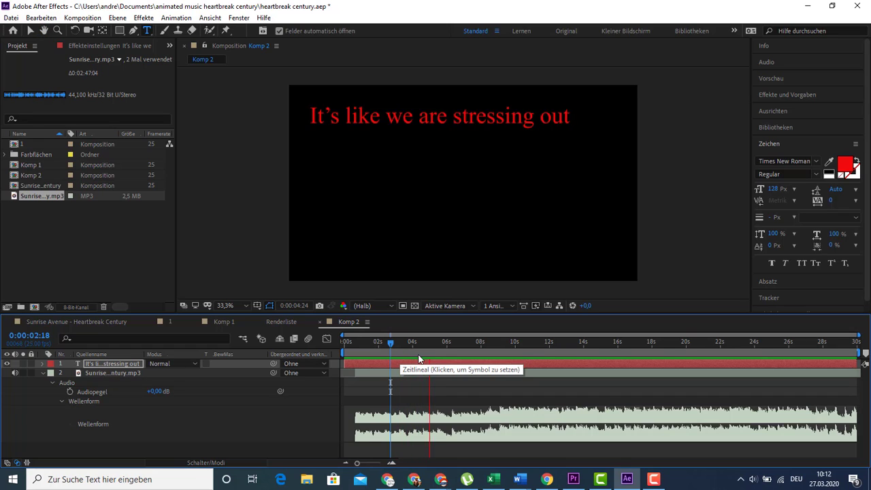
Step: Type 'to find some peace of mind' as a second line below the first lyric
{"action": "key", "text": "space"}
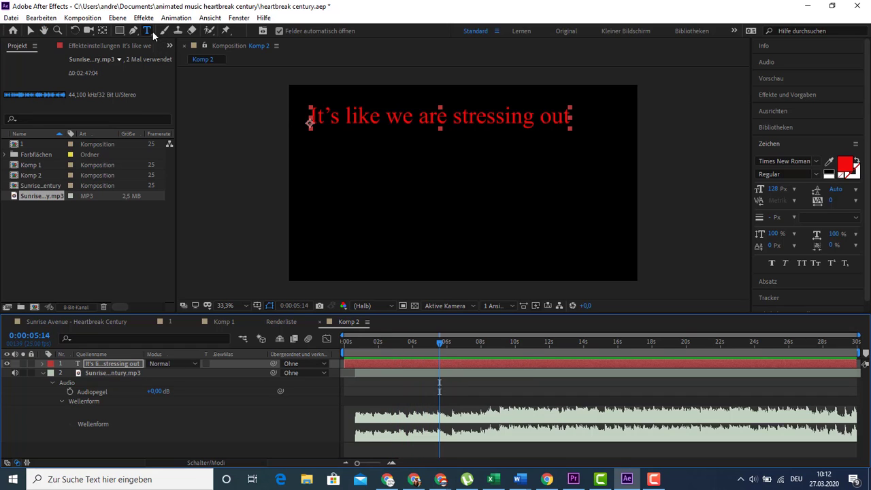
{"action": "left_click", "coordinate": [315, 193]}
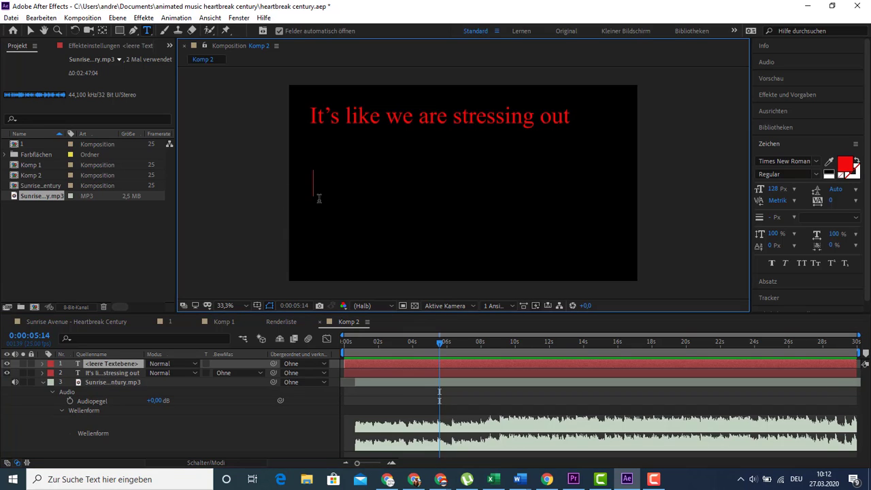
{"action": "type", "text": "to find s"}
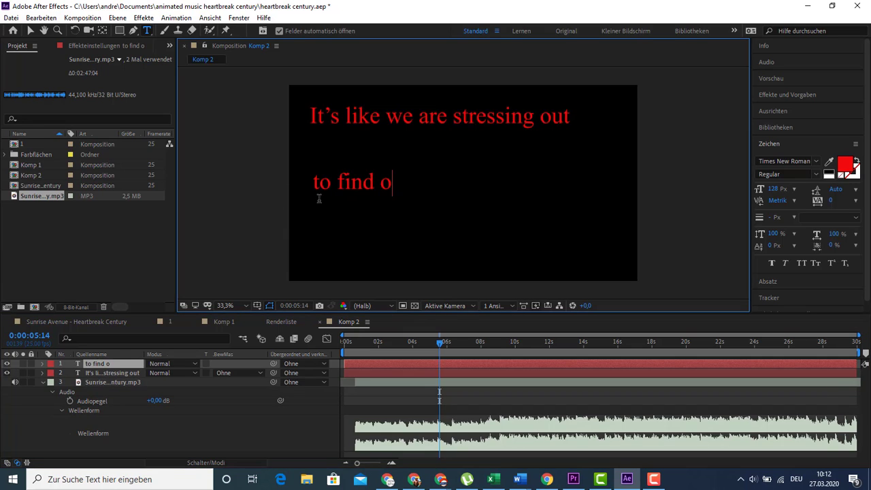
{"action": "type", "text": "ome peace "}
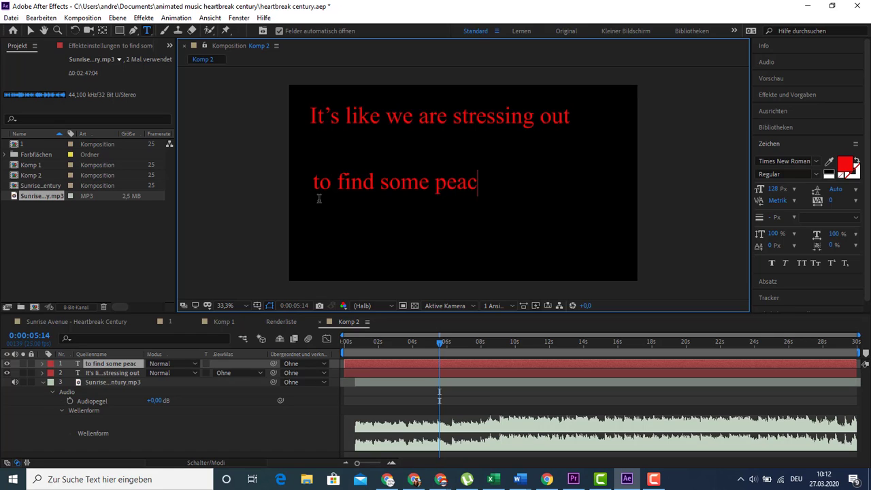
{"action": "type", "text": "of mind"}
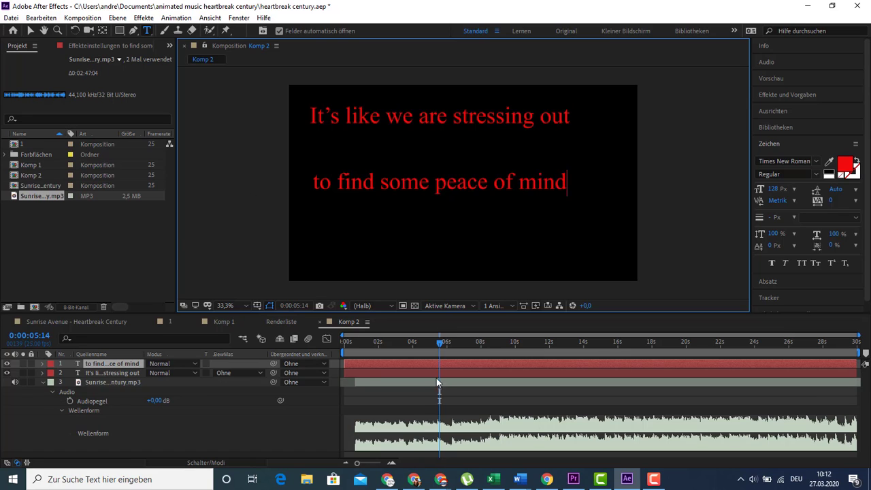
{"action": "left_click", "coordinate": [349, 358]}
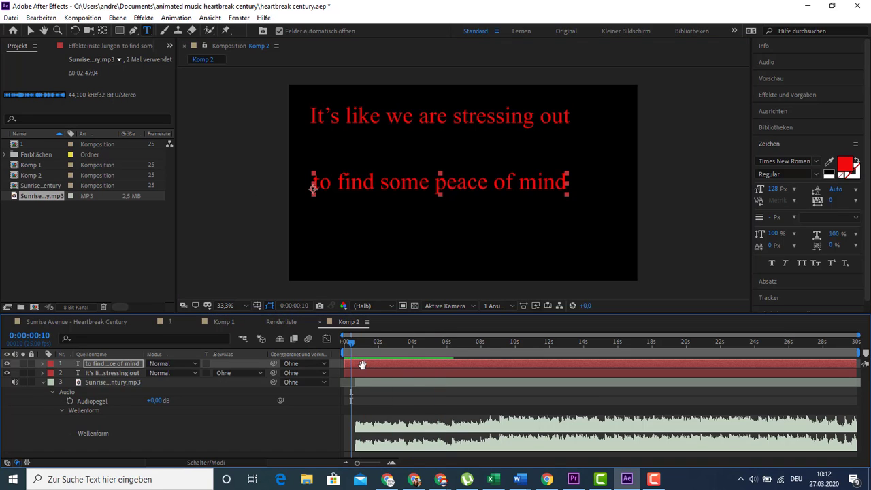
Step: Drag the Text > Animate In soft fly-in preset onto the first lyric line and preview it
{"action": "left_click", "coordinate": [778, 100]}
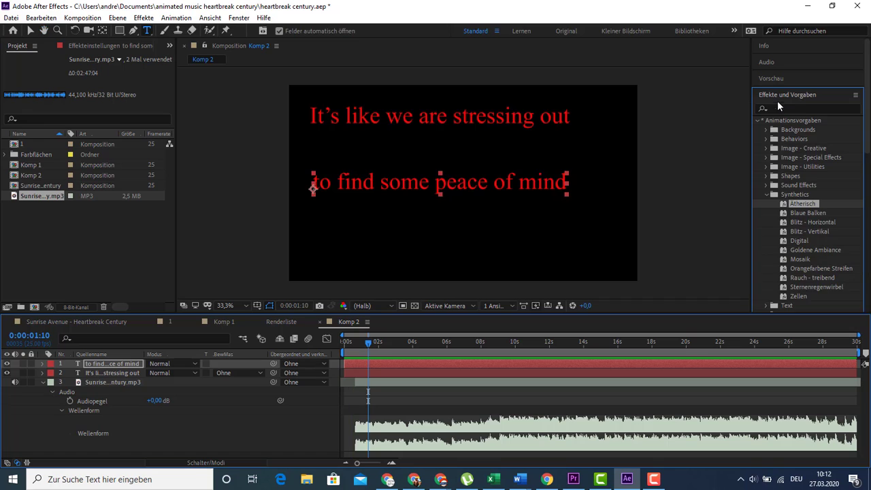
{"action": "left_click", "coordinate": [767, 194]}
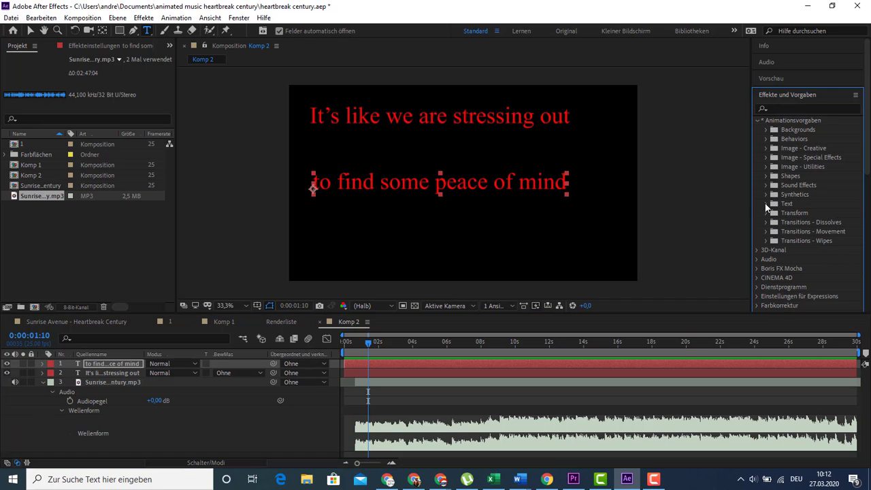
{"action": "left_click", "coordinate": [767, 204]}
{"action": "scroll", "coordinate": [810, 248], "scroll_direction": "down", "scroll_amount": 5}
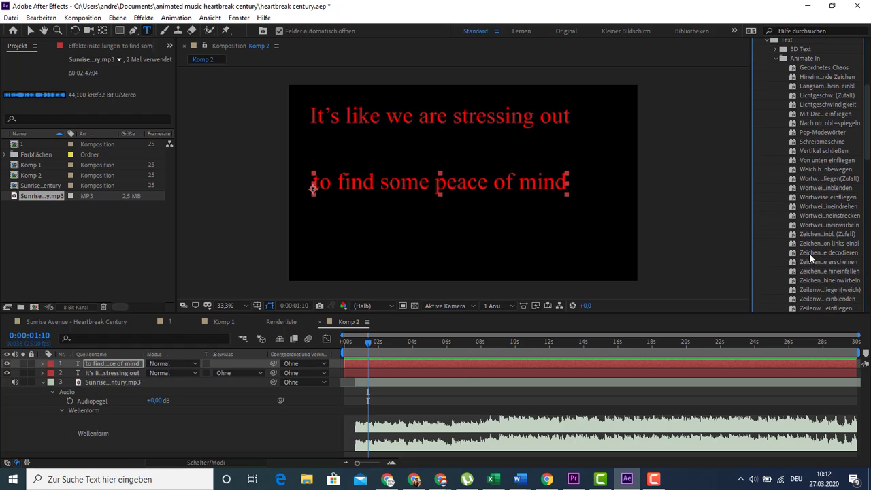
{"action": "scroll", "coordinate": [831, 260], "scroll_direction": "down", "scroll_amount": 2}
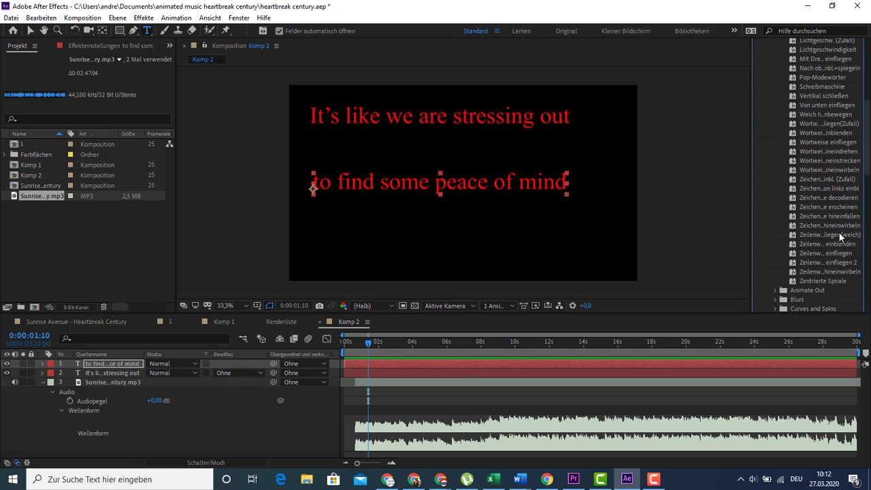
{"action": "mouse_move", "coordinate": [832, 235]}
{"action": "left_mouse_down"}
{"action": "mouse_move", "coordinate": [540, 154]}
{"action": "mouse_move", "coordinate": [406, 132]}
{"action": "left_mouse_up"}
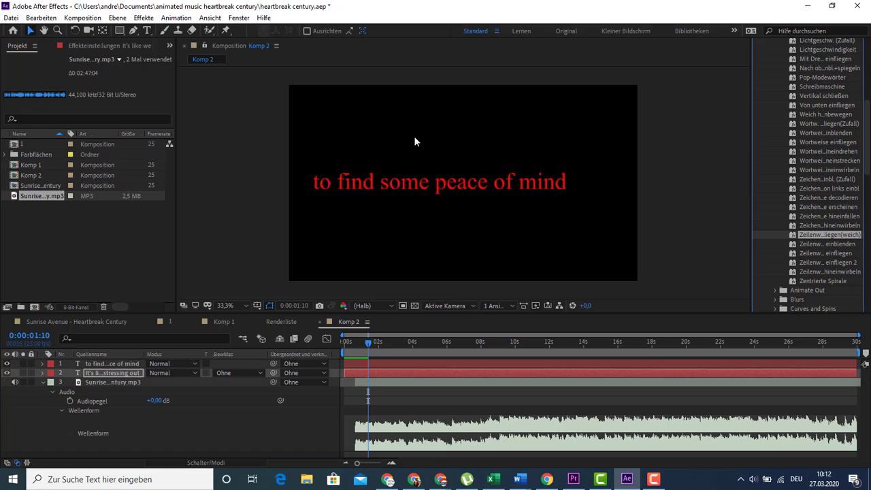
{"action": "key", "text": "space"}
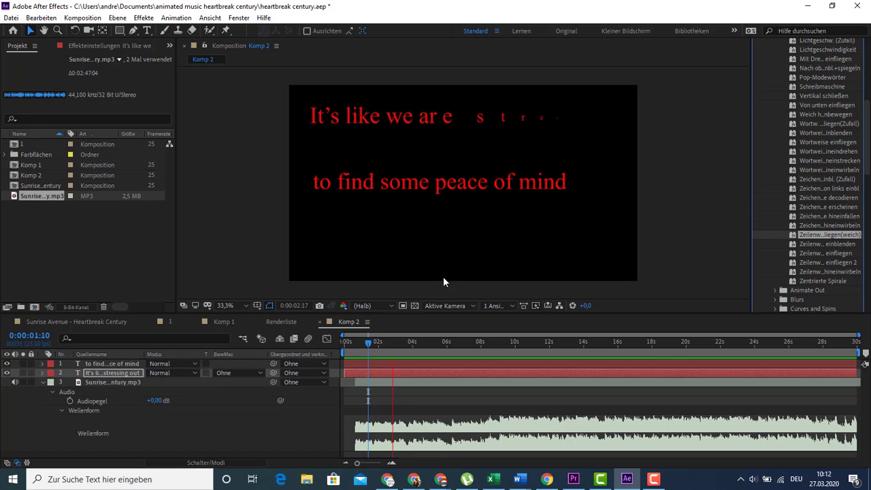
{"action": "key", "text": "space"}
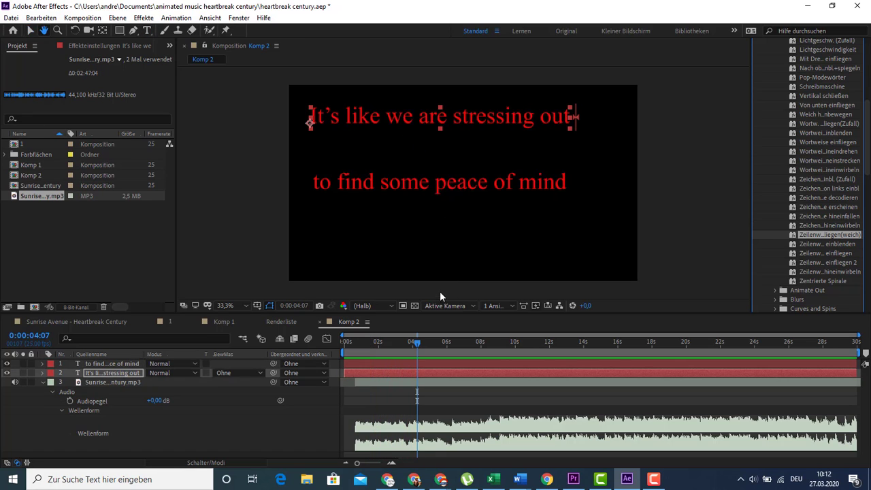
{"action": "left_click", "coordinate": [396, 351]}
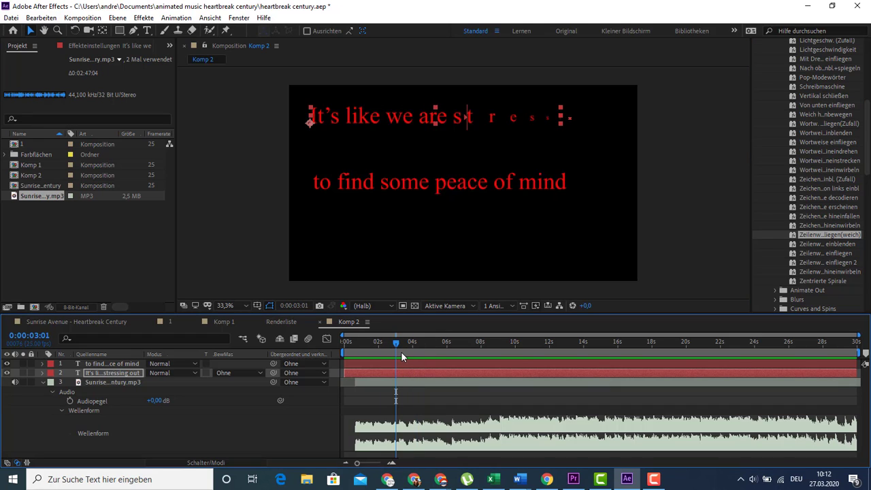
{"action": "left_click_drag", "start_coordinate": [402, 353], "coordinate": [410, 348]}
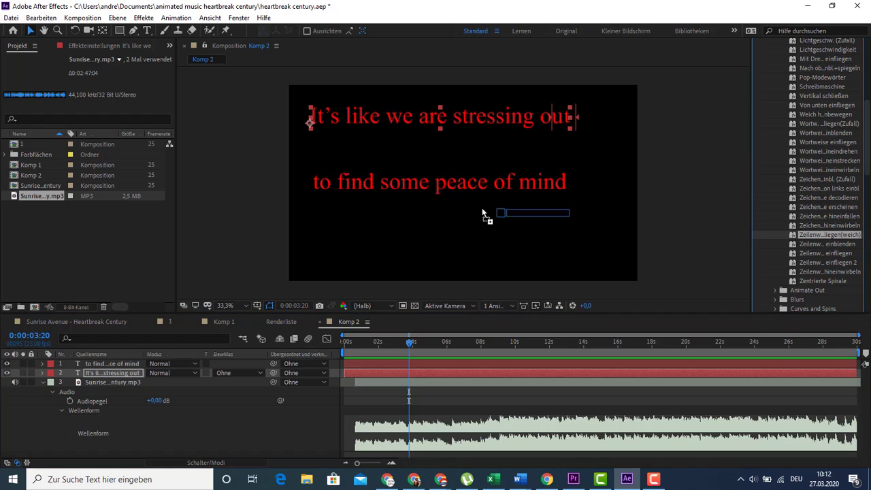
Step: Apply the same fly-in preset to the second lyric line and preview it
{"action": "left_click_drag", "start_coordinate": [823, 237], "coordinate": [399, 187]}
{"action": "key", "text": "space"}
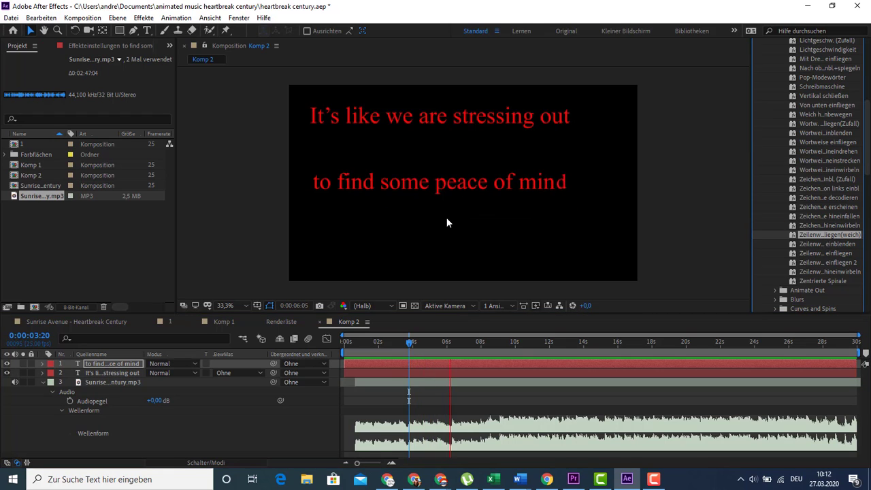
{"action": "left_click_drag", "start_coordinate": [441, 344], "coordinate": [368, 344]}
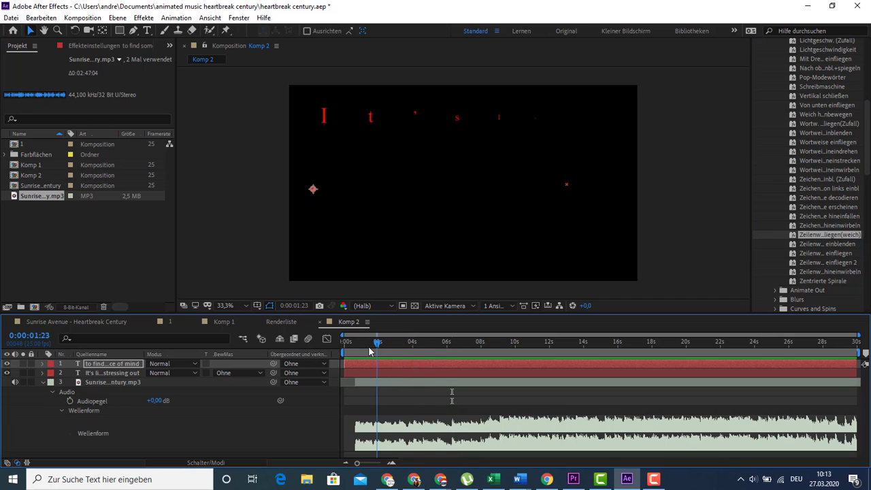
{"action": "left_click", "coordinate": [364, 374]}
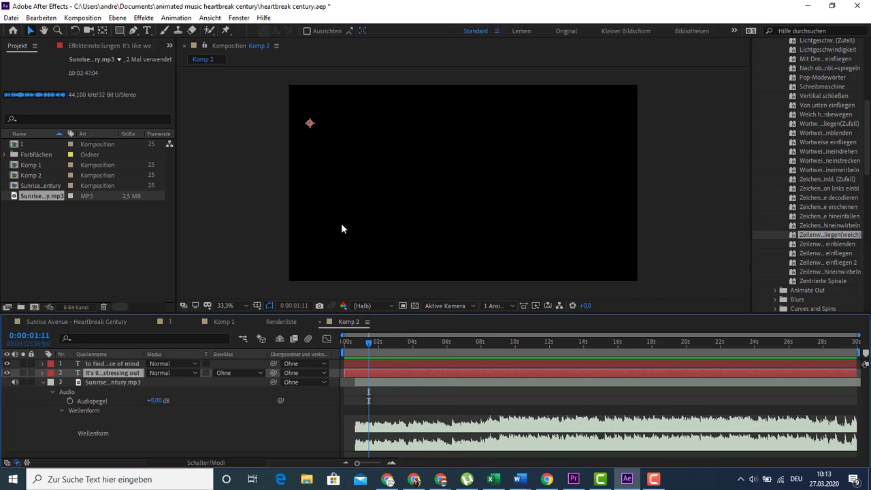
Step: Expand the first line's Bereichsauswahl 1 and move the first Versatz keyframe to 0:00:00:00
{"action": "left_click", "coordinate": [43, 375]}
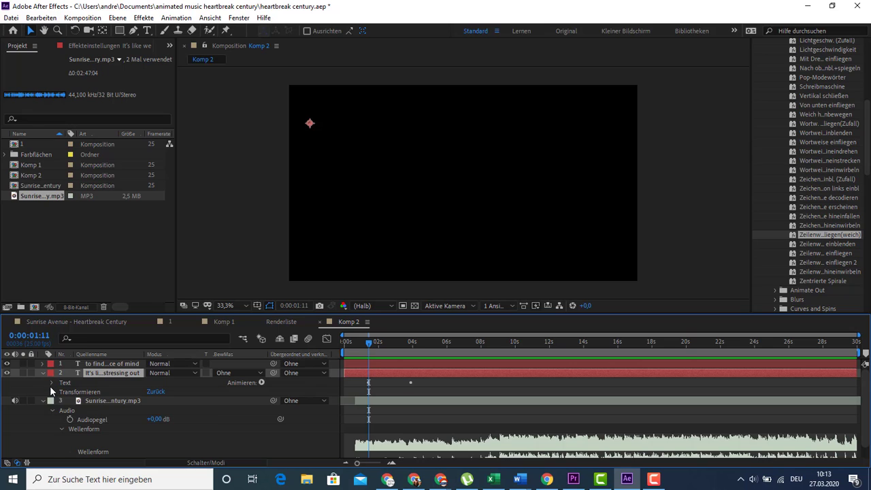
{"action": "left_click", "coordinate": [51, 382]}
{"action": "left_click", "coordinate": [61, 420]}
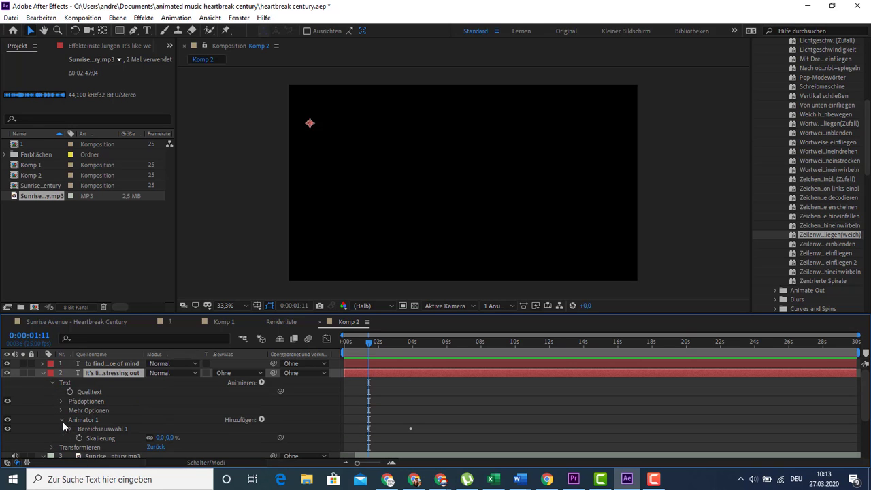
{"action": "left_click", "coordinate": [355, 354]}
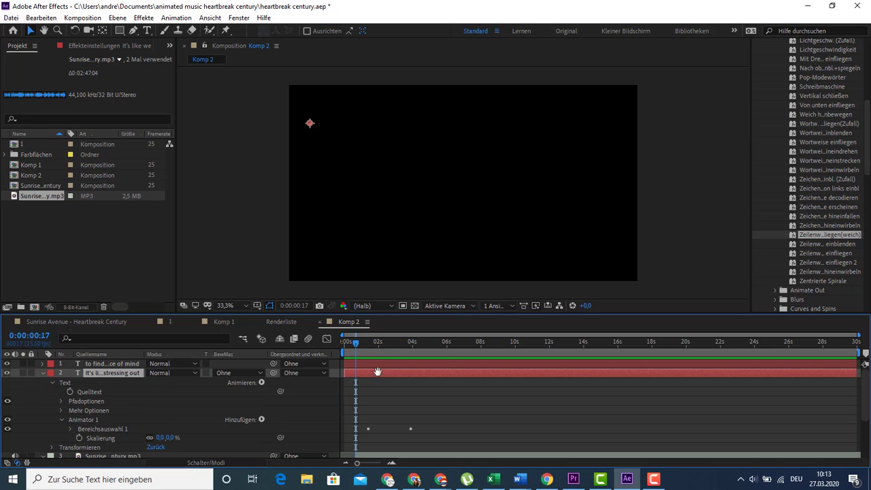
{"action": "left_click_drag", "start_coordinate": [367, 380], "coordinate": [365, 382]}
{"action": "left_click", "coordinate": [368, 428]}
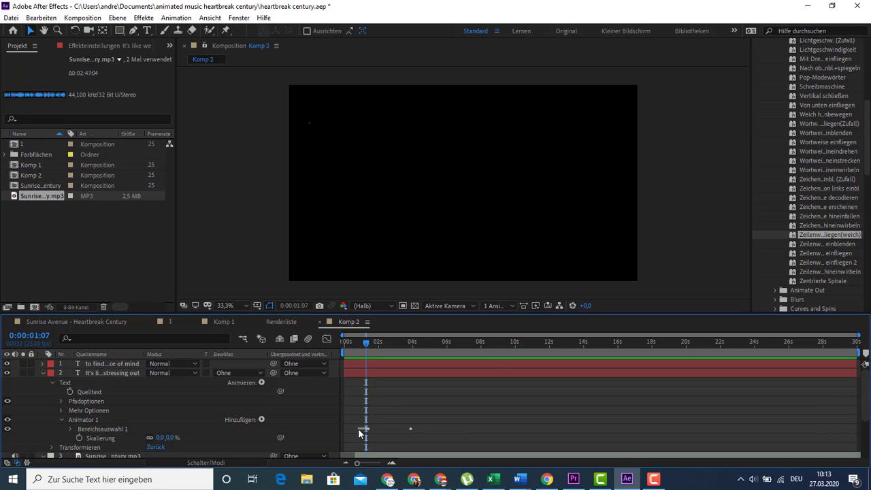
{"action": "left_click", "coordinate": [70, 429]}
{"action": "left_click_drag", "start_coordinate": [367, 444], "coordinate": [346, 444]}
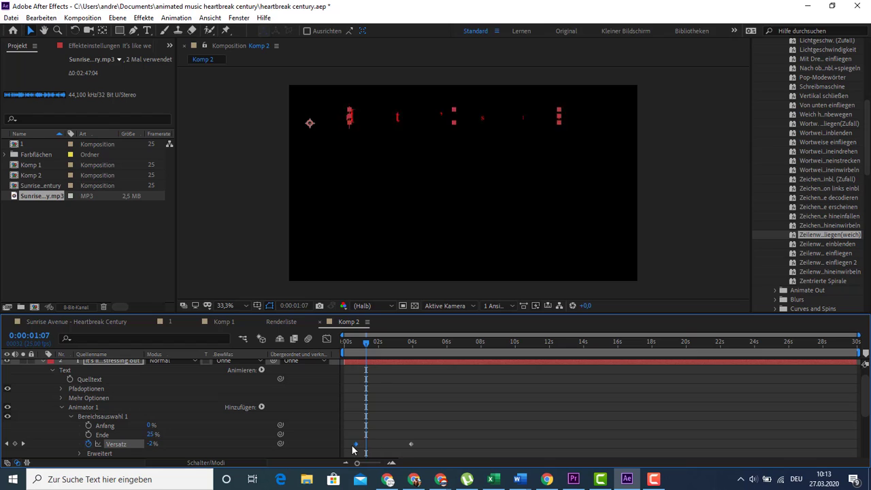
Step: Preview the reveal and move the last Versatz keyframe to 0:00:03:11
{"action": "left_click_drag", "start_coordinate": [374, 342], "coordinate": [344, 342]}
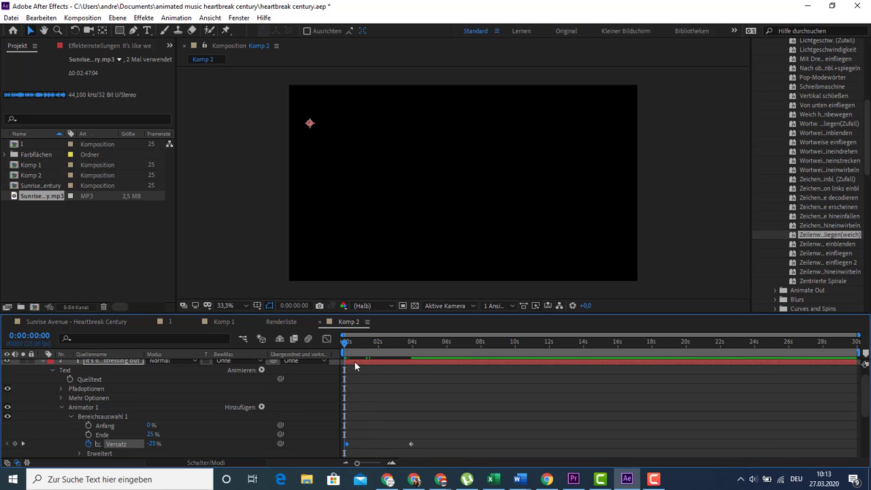
{"action": "key", "text": "space"}
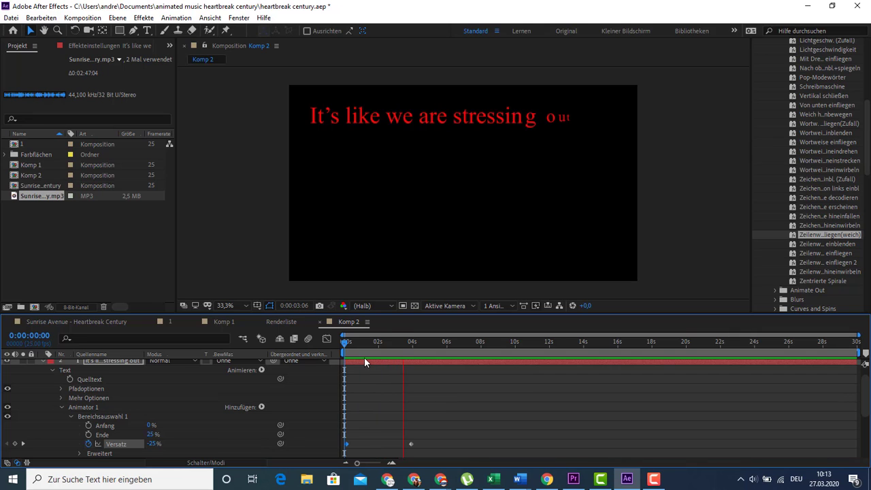
{"action": "key", "text": "space"}
{"action": "left_click_drag", "start_coordinate": [411, 443], "coordinate": [404, 444]}
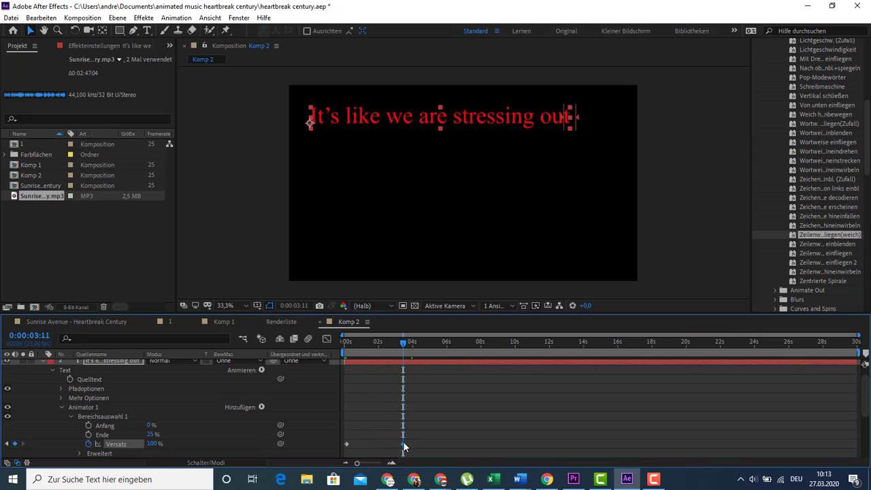
Step: Collapse the first line and expand the second line's Animator 1 range to show its Versatz keyframes
{"action": "left_click", "coordinate": [43, 360]}
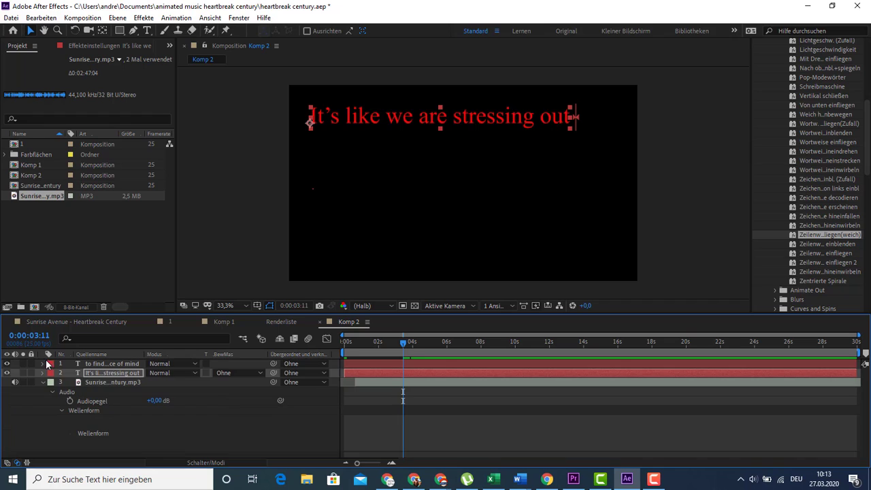
{"action": "left_click", "coordinate": [43, 364]}
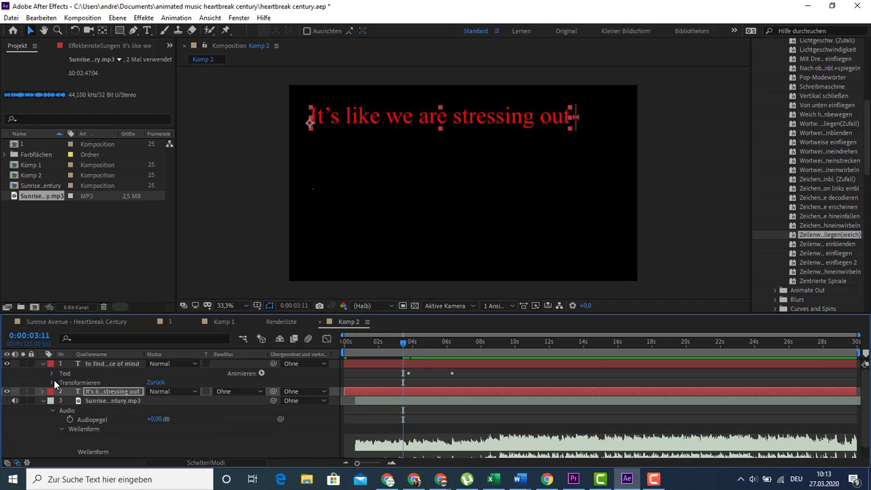
{"action": "left_click", "coordinate": [53, 383]}
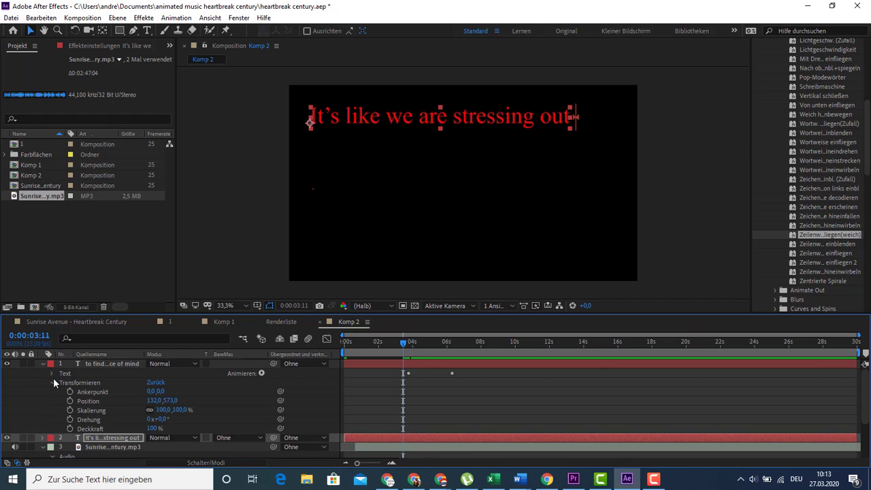
{"action": "left_click", "coordinate": [53, 383]}
{"action": "left_click", "coordinate": [52, 374]}
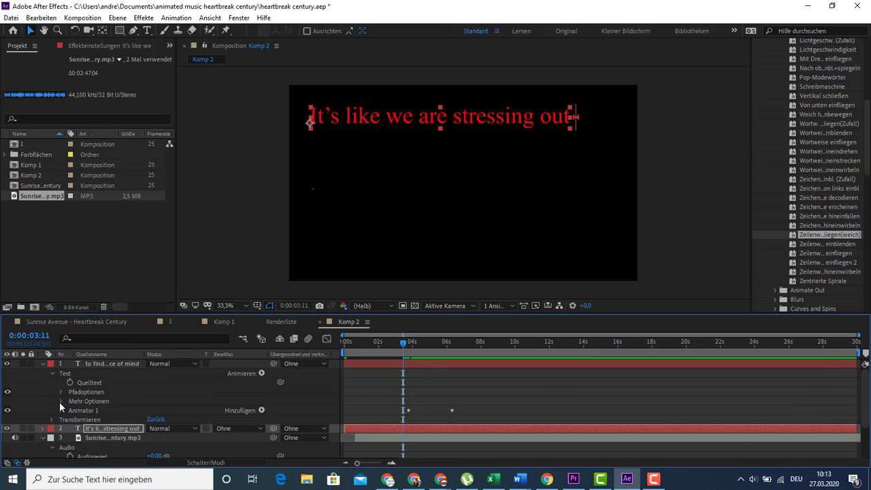
{"action": "left_click", "coordinate": [62, 411]}
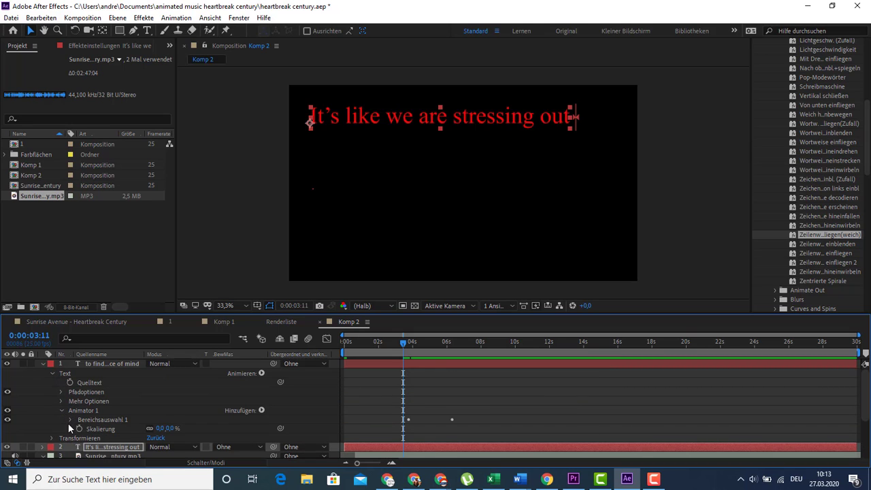
{"action": "left_click", "coordinate": [72, 420]}
Step: Move the second line's last Versatz keyframe earlier to about 0:00:05:21 and preview it
{"action": "key", "text": "space"}
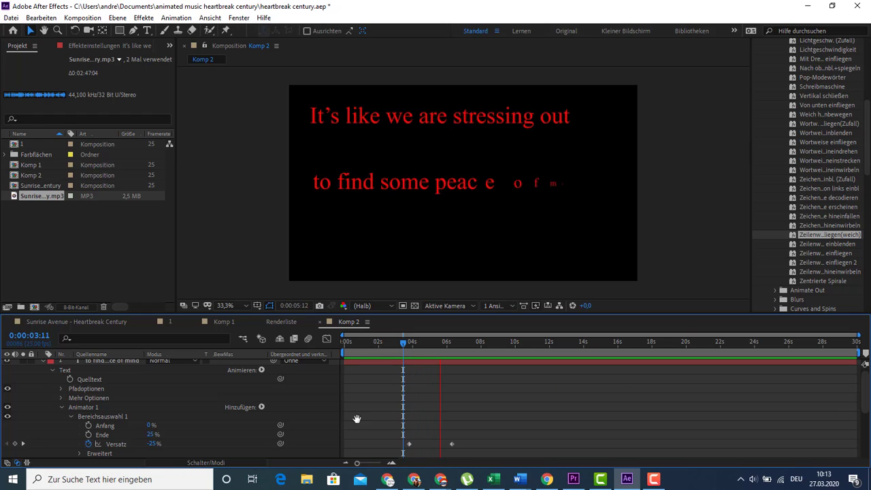
{"action": "key", "text": "space"}
{"action": "left_click_drag", "start_coordinate": [452, 444], "coordinate": [443, 444]}
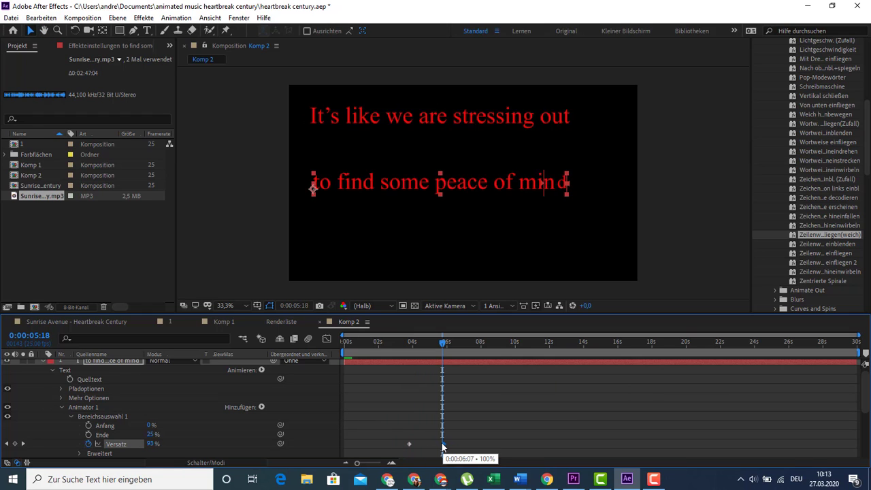
{"action": "left_click_drag", "start_coordinate": [430, 343], "coordinate": [346, 343]}
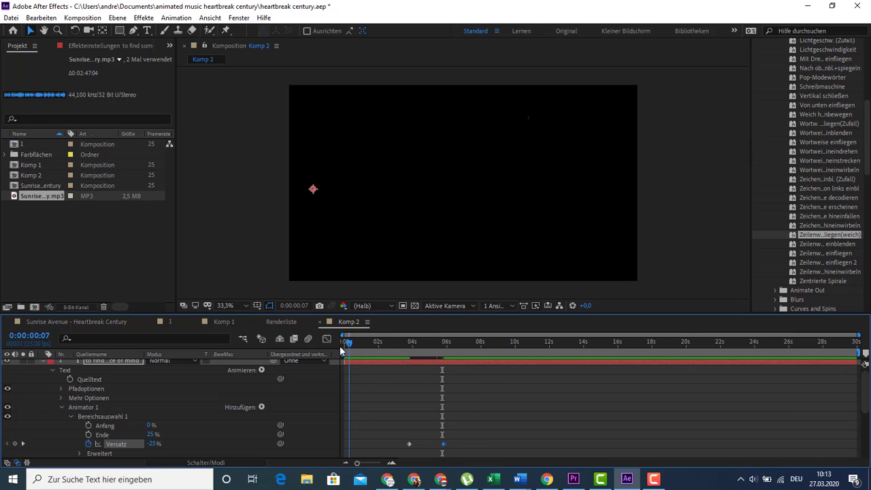
{"action": "key", "text": "space"}
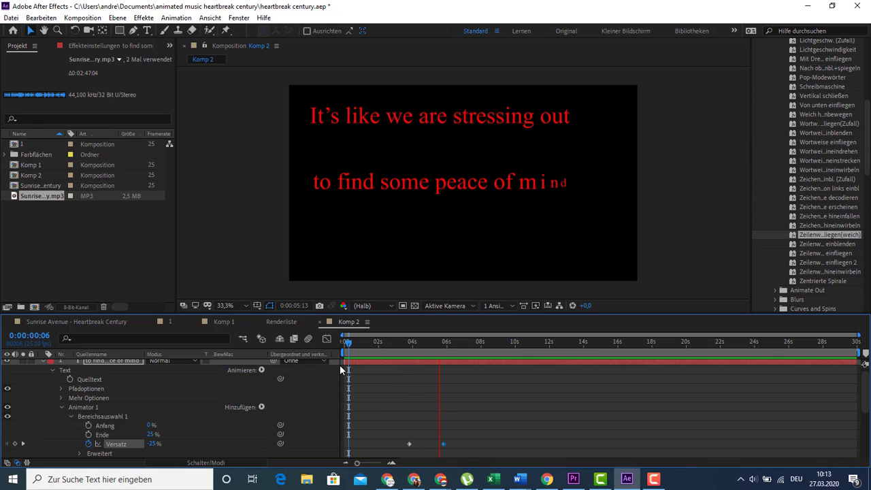
{"action": "key", "text": "space"}
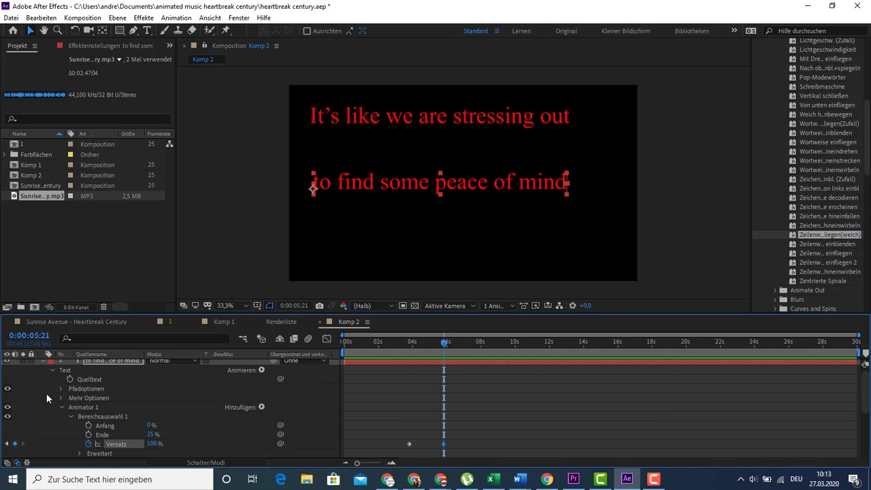
{"action": "scroll", "coordinate": [46, 394], "scroll_direction": "up", "scroll_amount": 1}
{"action": "left_click", "coordinate": [44, 368]}
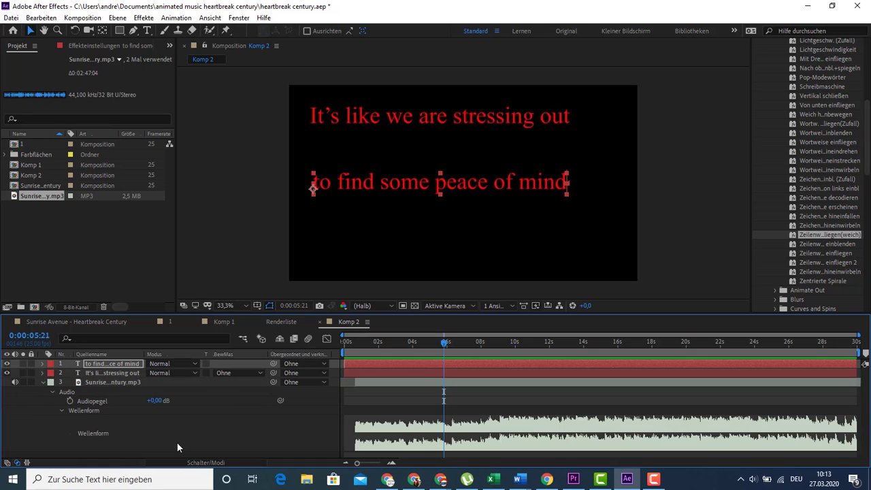
Step: Add a new black 1920×1080 solid, Schwarz Farbfläche 4, via the timeline's Neu > Farbfläche menu
{"action": "left_click", "coordinate": [43, 392]}
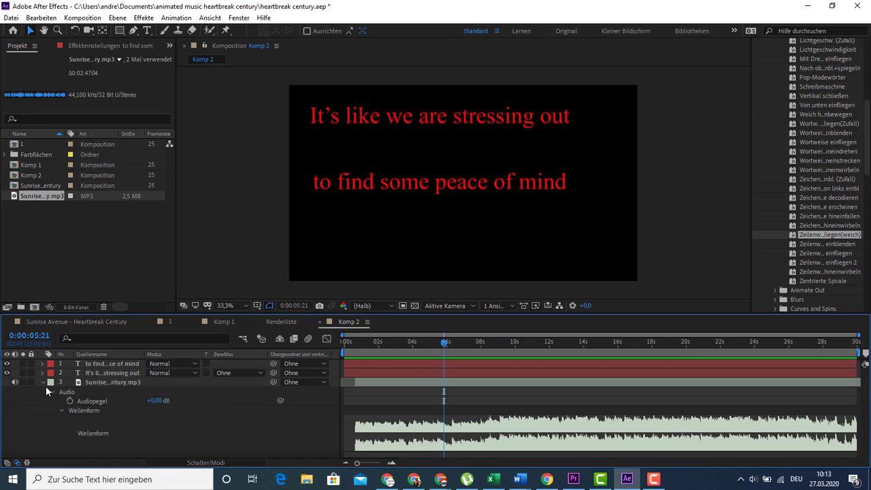
{"action": "left_click", "coordinate": [43, 383]}
{"action": "right_click", "coordinate": [66, 408]}
{"action": "mouse_move", "coordinate": [179, 291]}
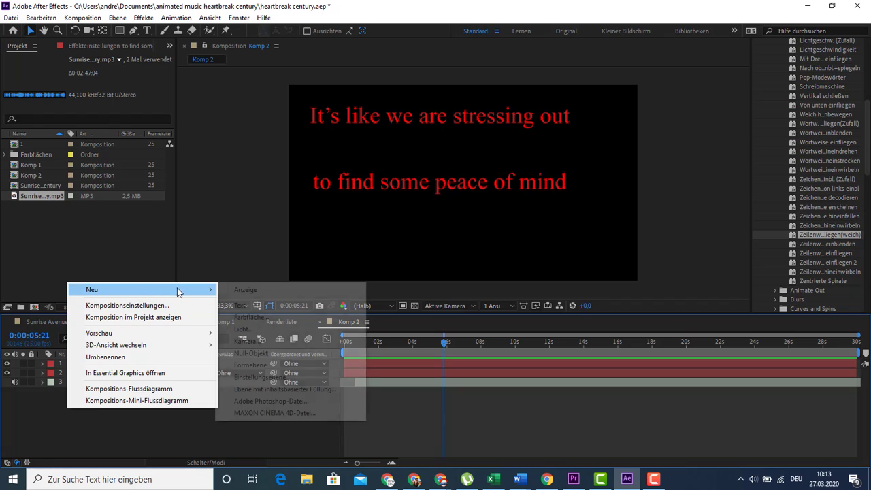
{"action": "left_click", "coordinate": [264, 317]}
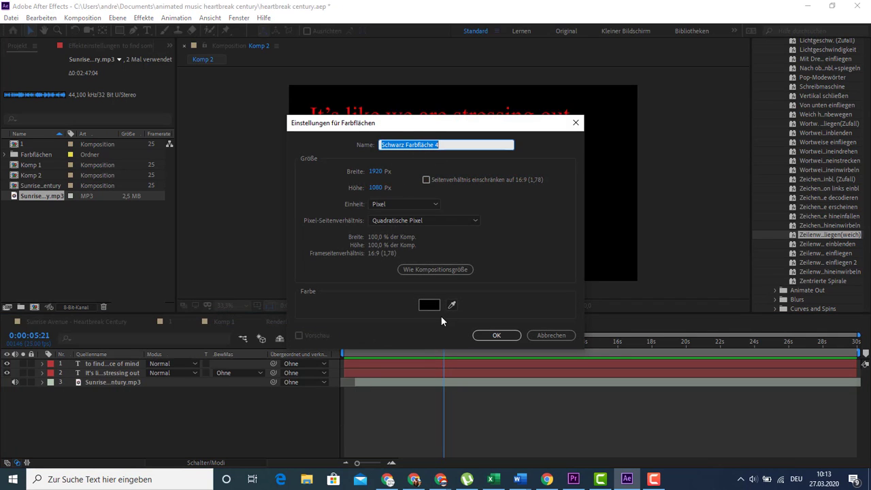
{"action": "left_click", "coordinate": [495, 335]}
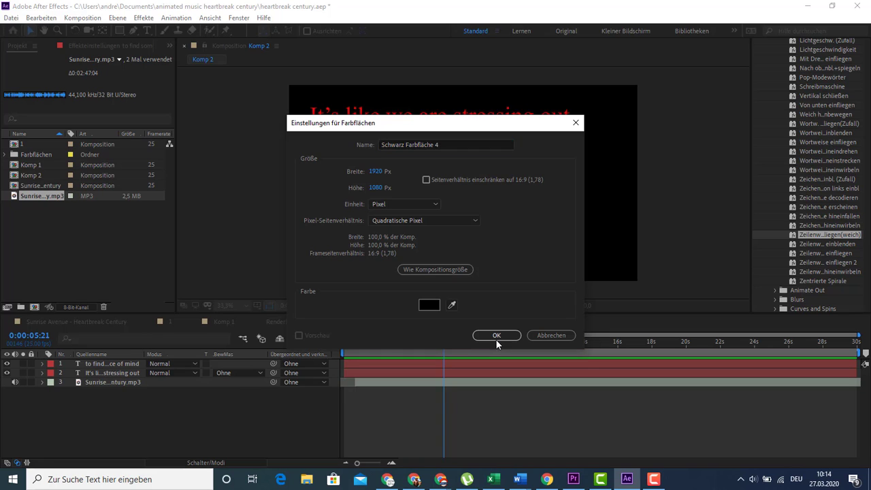
Step: Apply the Synthetics Ätherisch preset to the solid and move it below the lyrics and audio
{"action": "scroll", "coordinate": [833, 229], "scroll_direction": "up", "scroll_amount": 5}
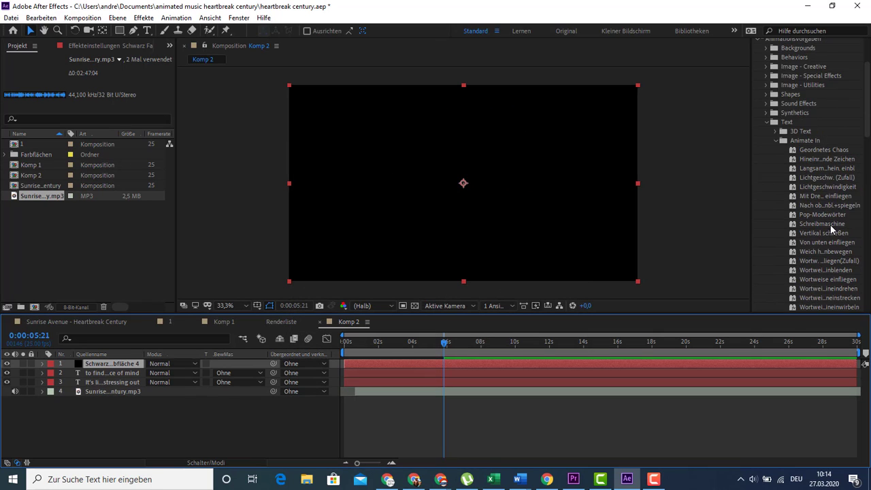
{"action": "scroll", "coordinate": [788, 228], "scroll_direction": "up", "scroll_amount": 3}
{"action": "left_click", "coordinate": [767, 203]}
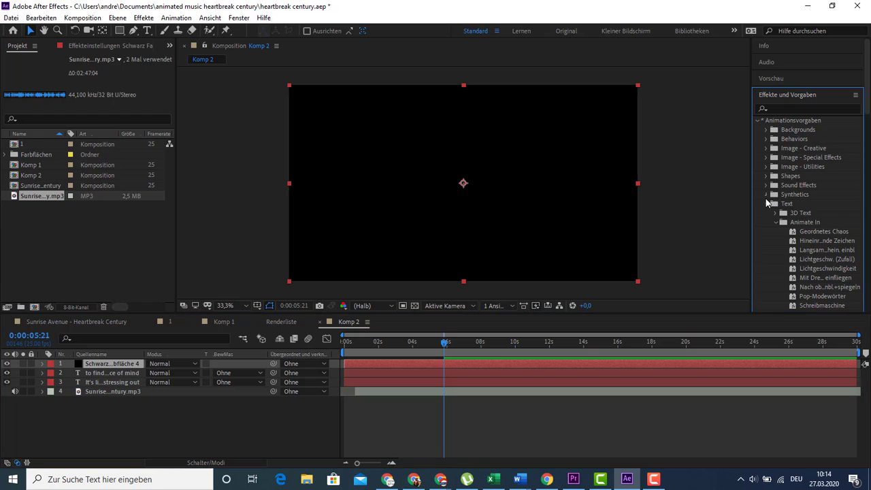
{"action": "left_click", "coordinate": [766, 194]}
{"action": "left_click_drag", "start_coordinate": [792, 204], "coordinate": [414, 130]}
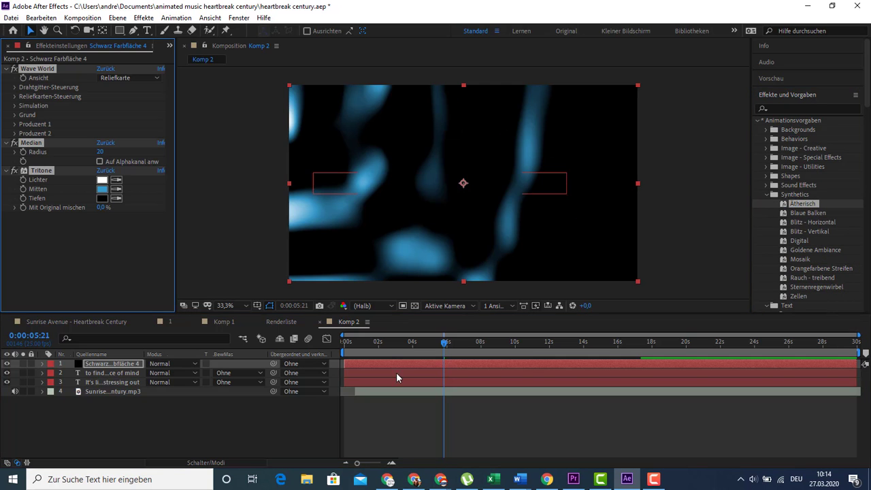
{"action": "left_click_drag", "start_coordinate": [445, 342], "coordinate": [482, 361]}
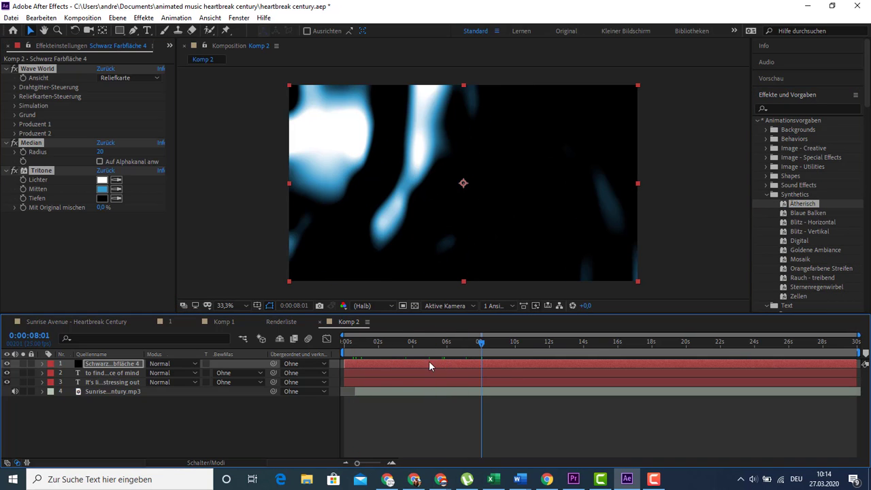
{"action": "left_click_drag", "start_coordinate": [107, 366], "coordinate": [97, 413]}
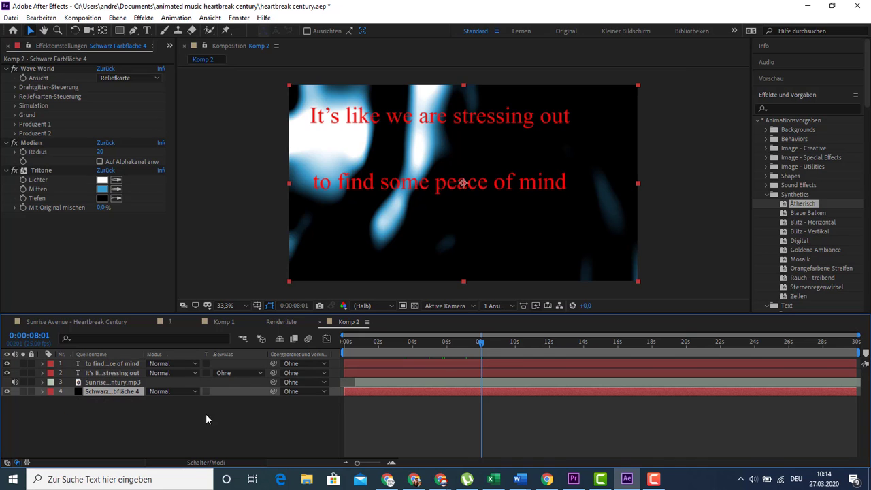
{"action": "left_click_drag", "start_coordinate": [480, 343], "coordinate": [349, 343]}
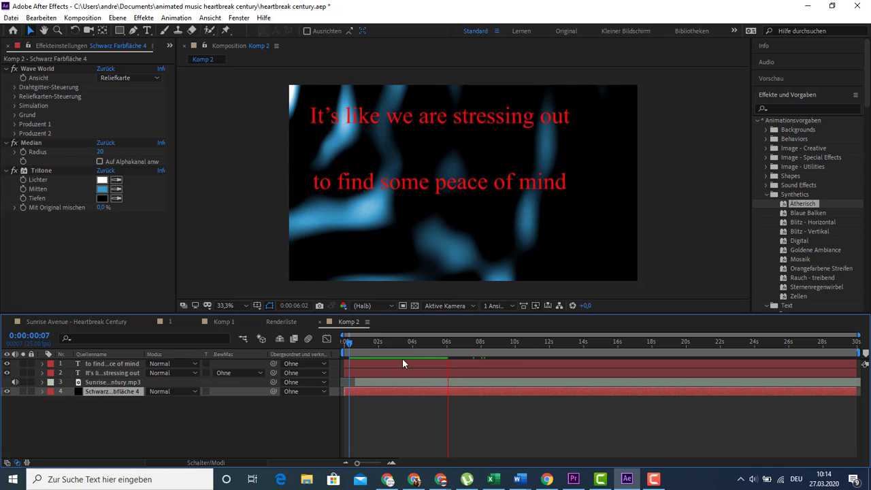
{"action": "left_click_drag", "start_coordinate": [430, 346], "coordinate": [350, 342]}
{"action": "key", "text": "space"}
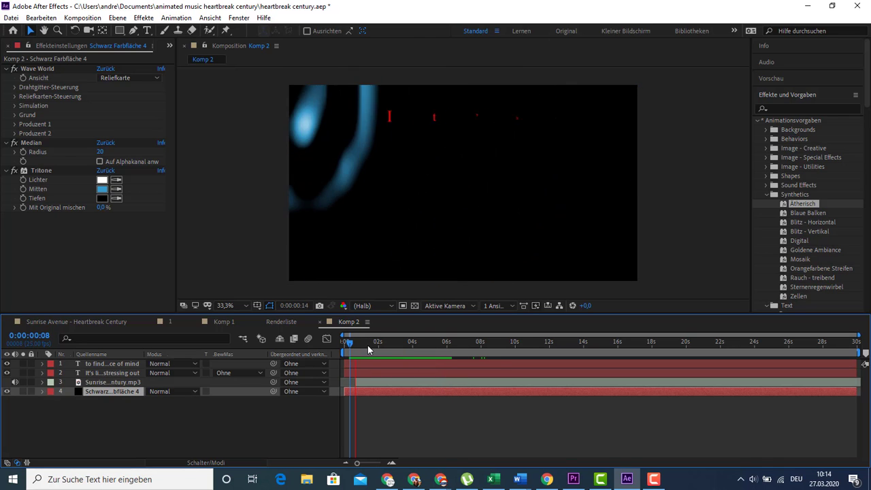